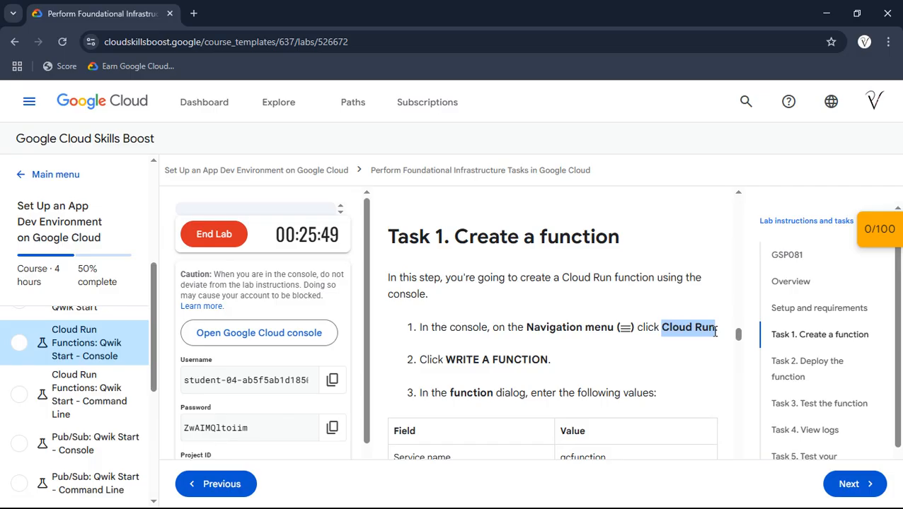
Switch to the Google Cloud console, search for Cloud Run, open it in a new tab and start writing a function.
key("alt+Tab")
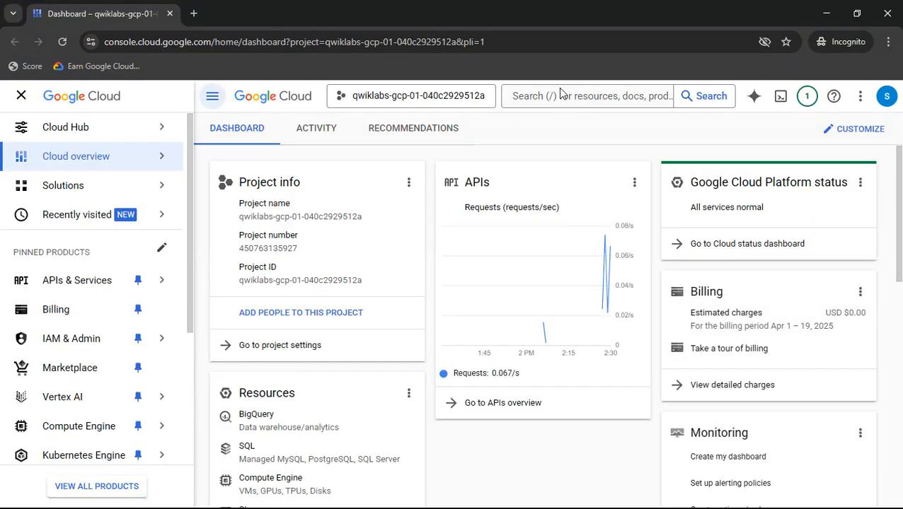
left_click(566, 91)
type("Cloud Run")
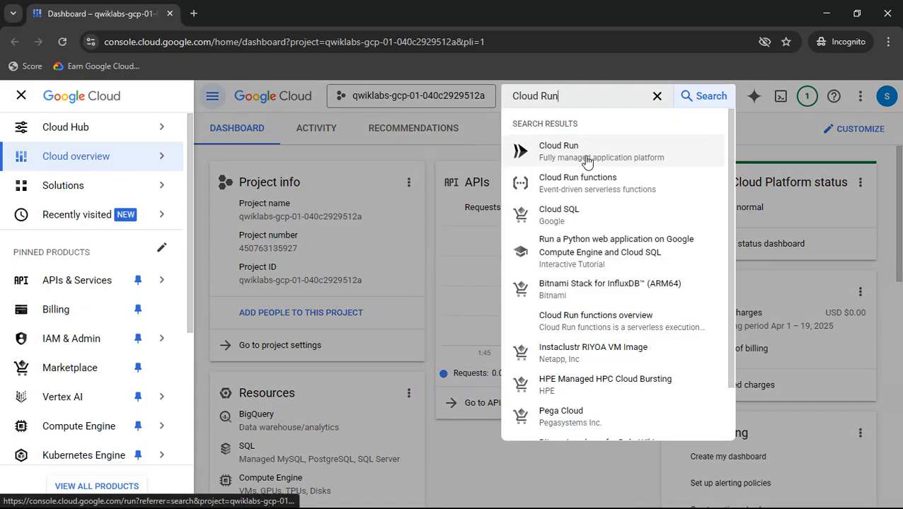
middle_click(586, 162)
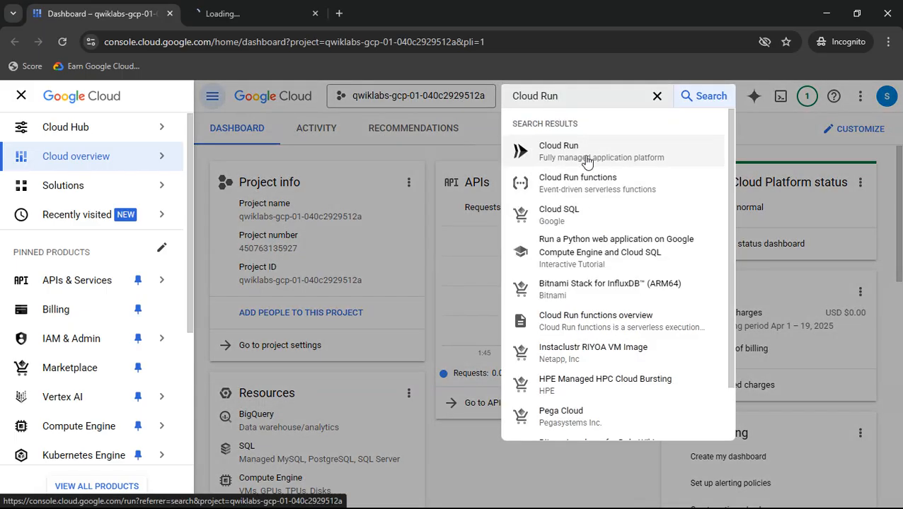
left_click(266, 13)
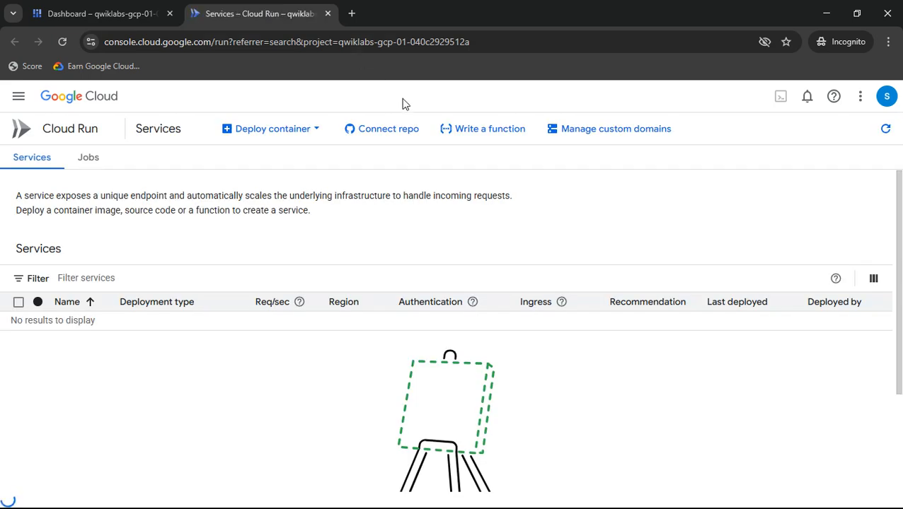
left_click(466, 133)
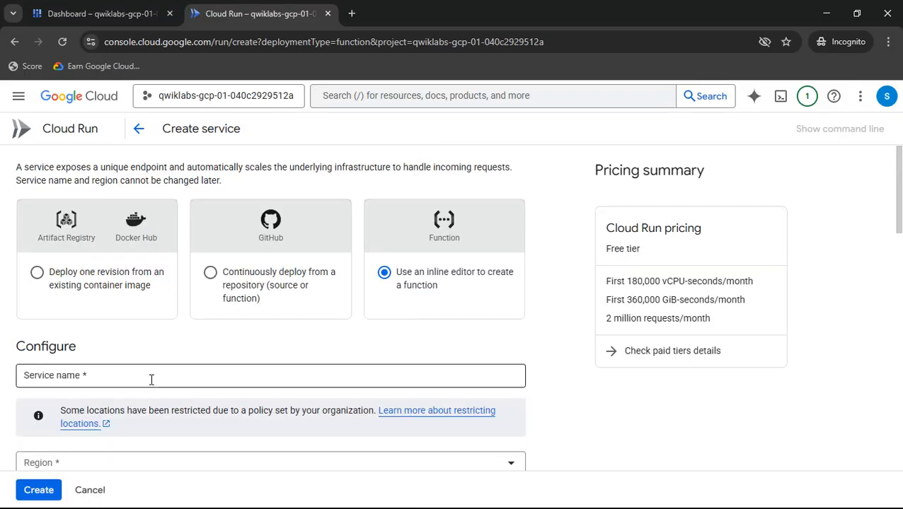
key("alt+Tab")
scroll(460, 342, "down", 2)
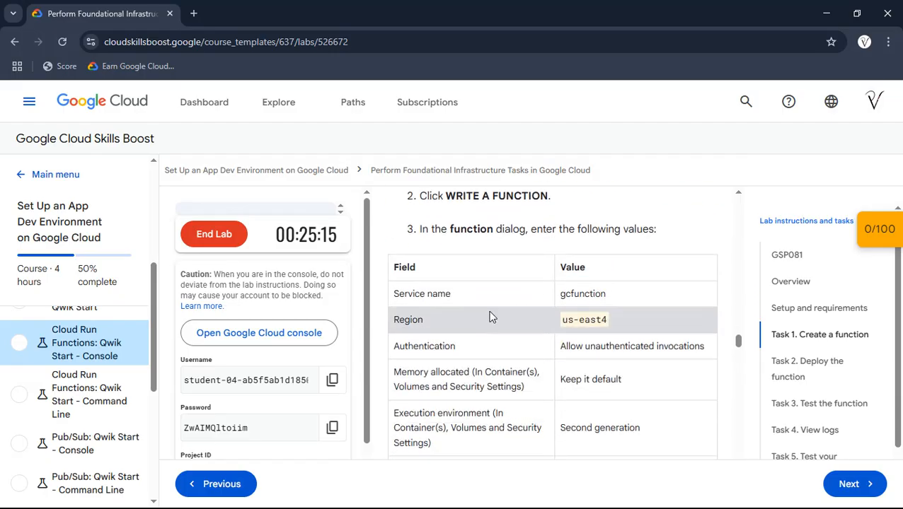
left_click_drag(562, 294, 637, 296)
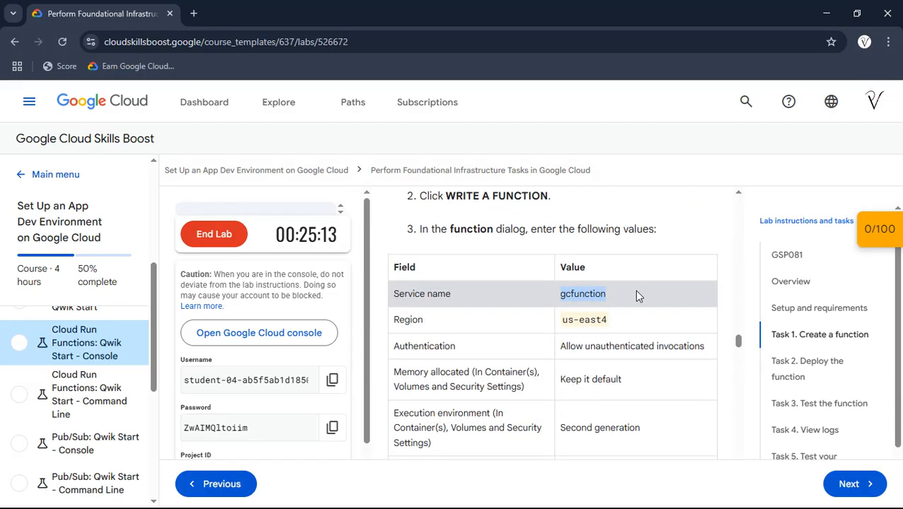
key("alt+Tab")
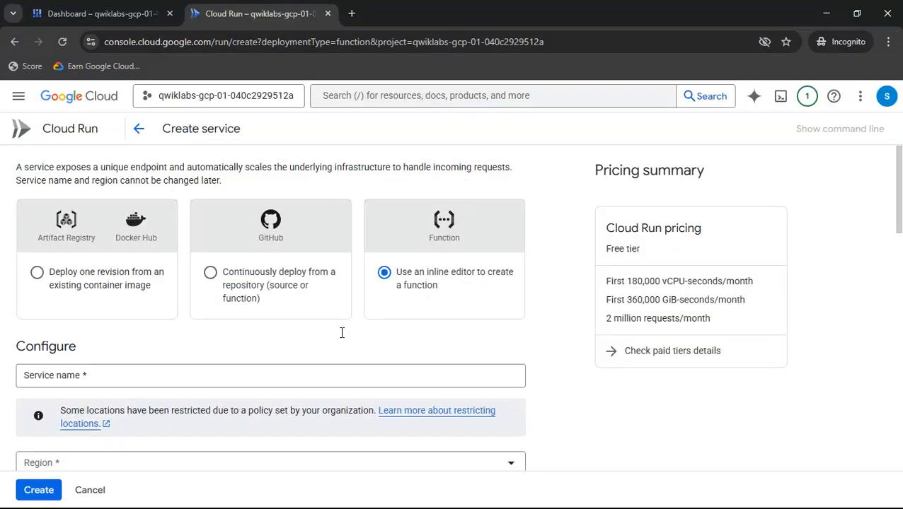
left_click(139, 370)
type("Cloud Run")
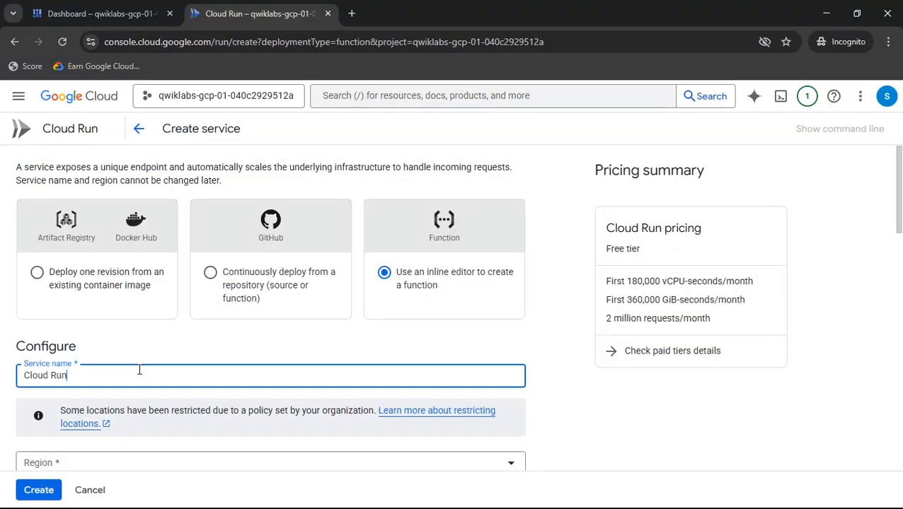
Look up the region in the lab instructions and set the service's region to us-east4 (Northern Virginia).
scroll(139, 369, "down", 2)
key("alt+Tab")
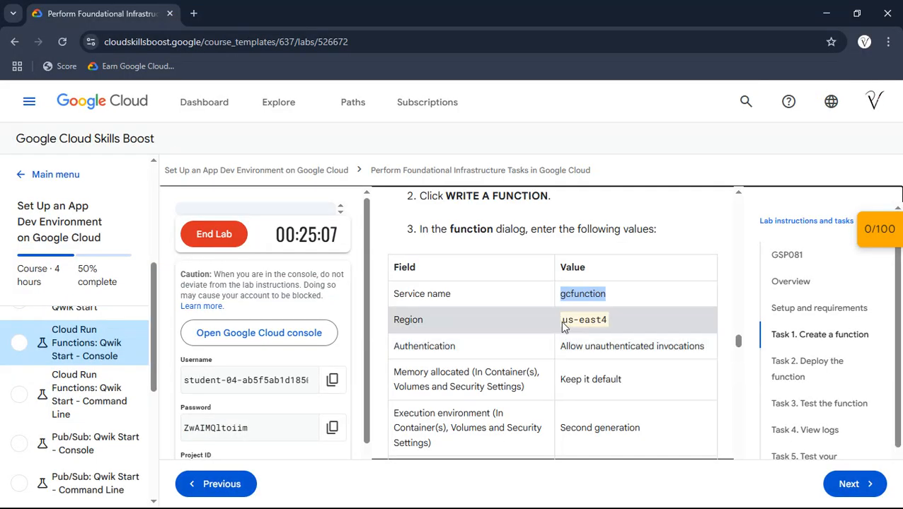
left_click_drag(563, 320, 600, 320)
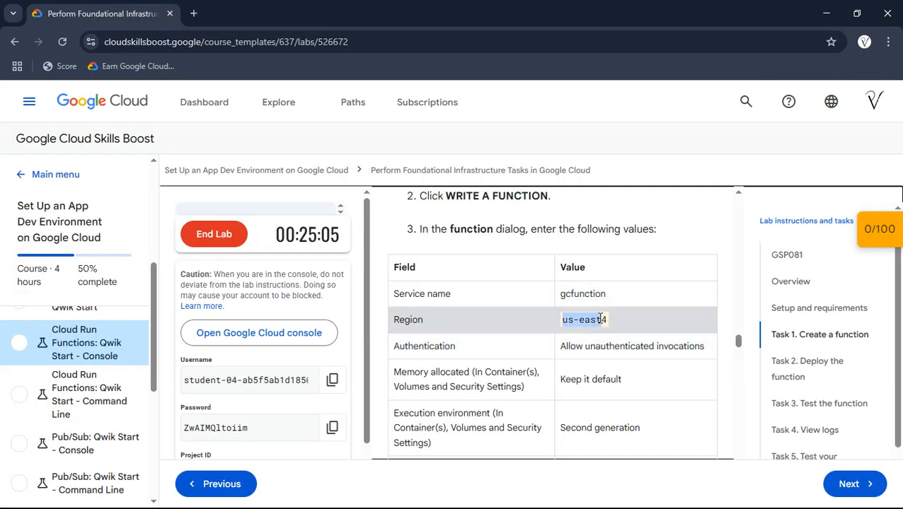
key("alt+Tab")
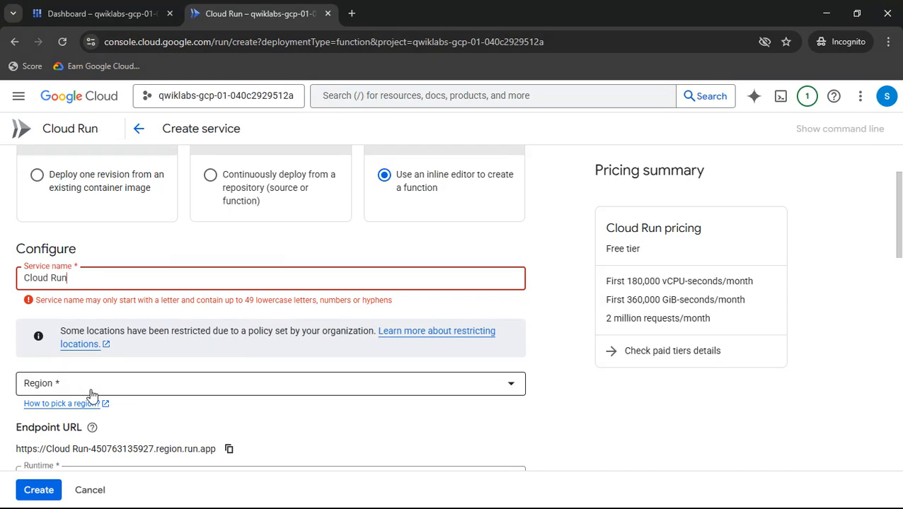
left_click(92, 394)
left_click(135, 336)
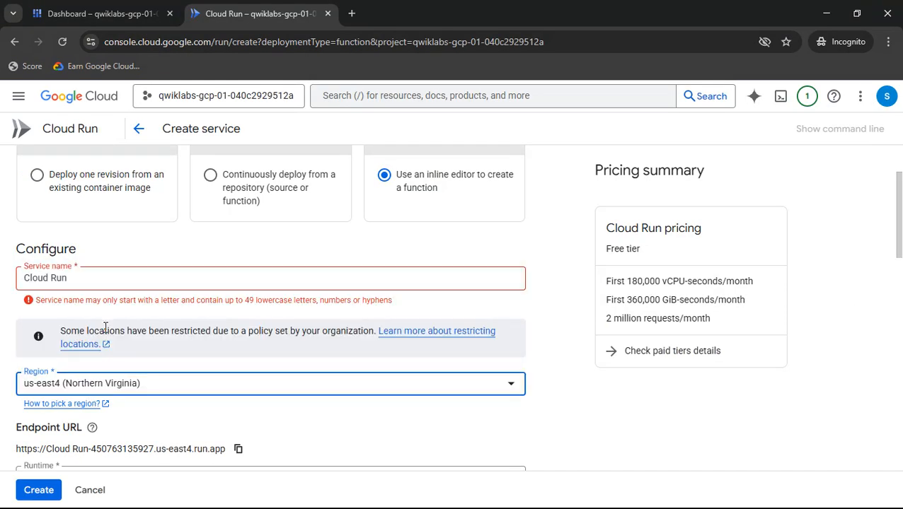
Copy the service name gcfunction from the lab instructions and replace the service's current name with it.
left_click(92, 276)
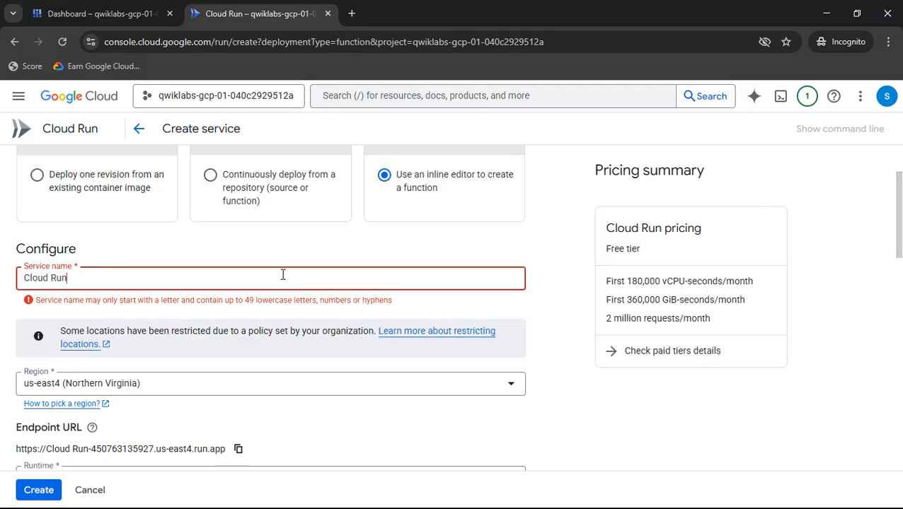
key("alt+Tab")
double_click(585, 296)
key("ctrl+c")
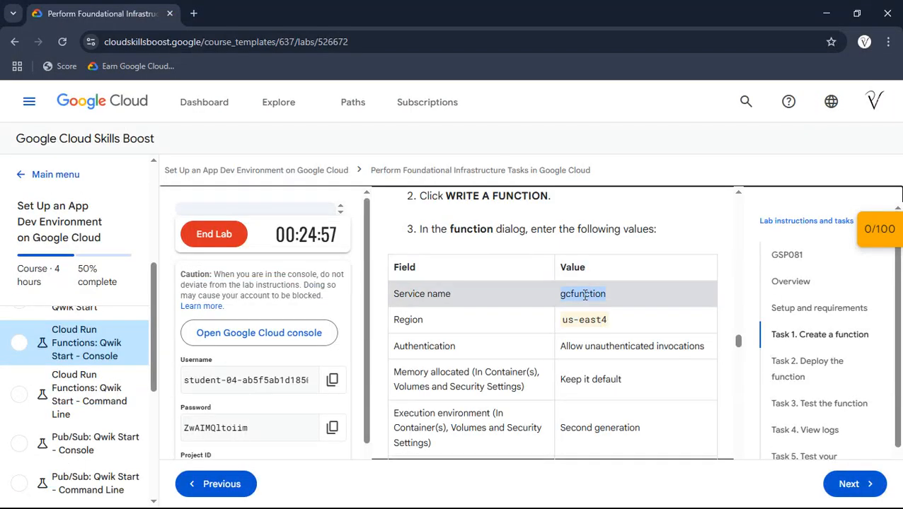
key("alt+Tab")
left_click(90, 270)
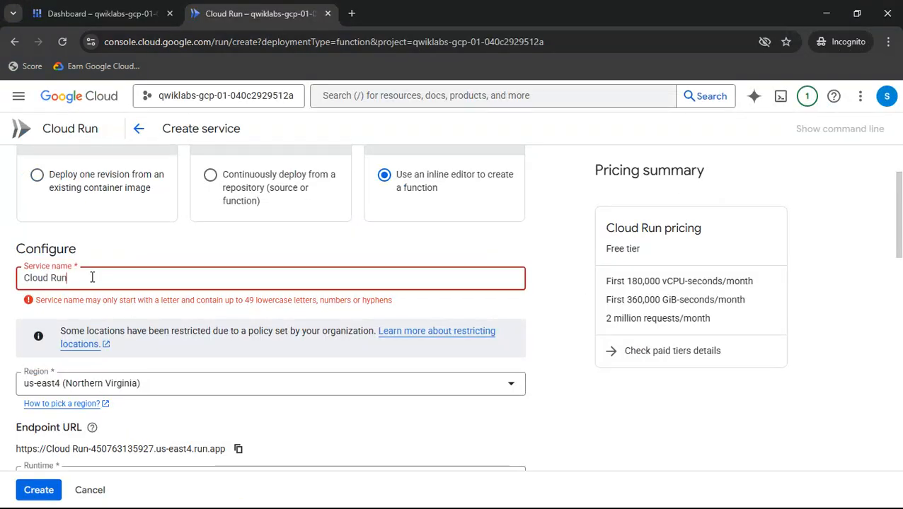
key("ctrl+a")
key("ctrl+v")
left_click(164, 246)
Set the service's authentication to allow unauthenticated invocations.
scroll(165, 252, "down", 1)
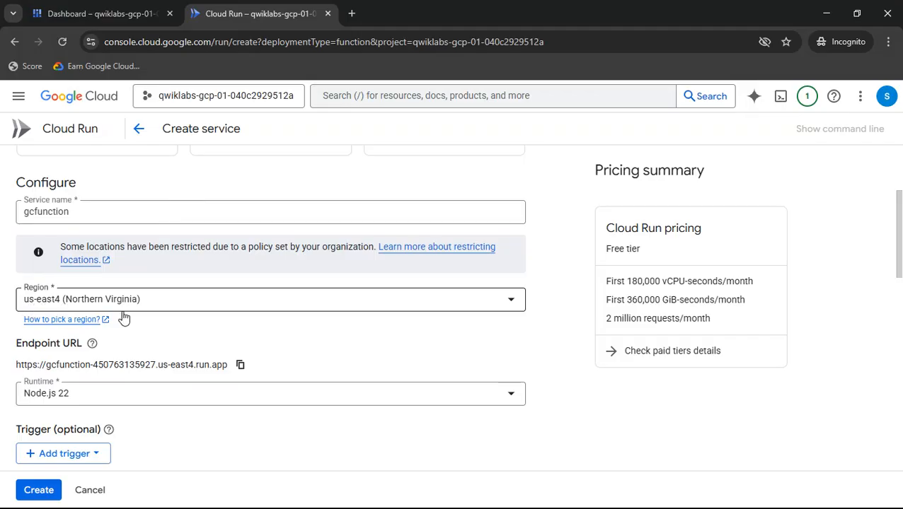
scroll(162, 318, "down", 3)
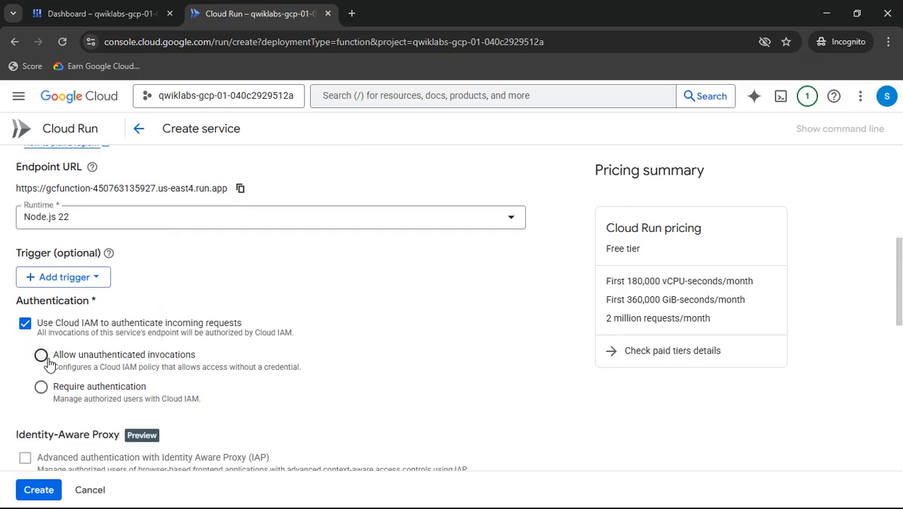
left_click(41, 355)
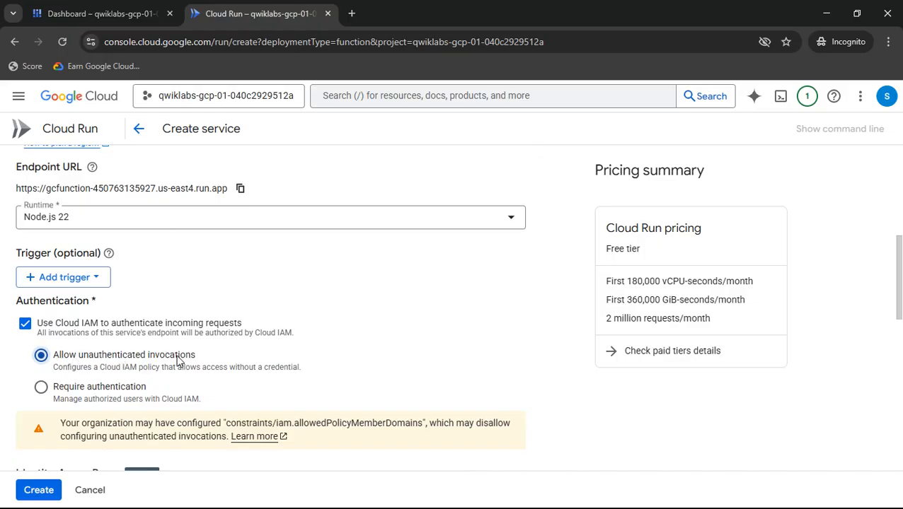
Expand the container, volumes, networking and security settings and set the execution environment to Second generation.
scroll(177, 362, "down", 5)
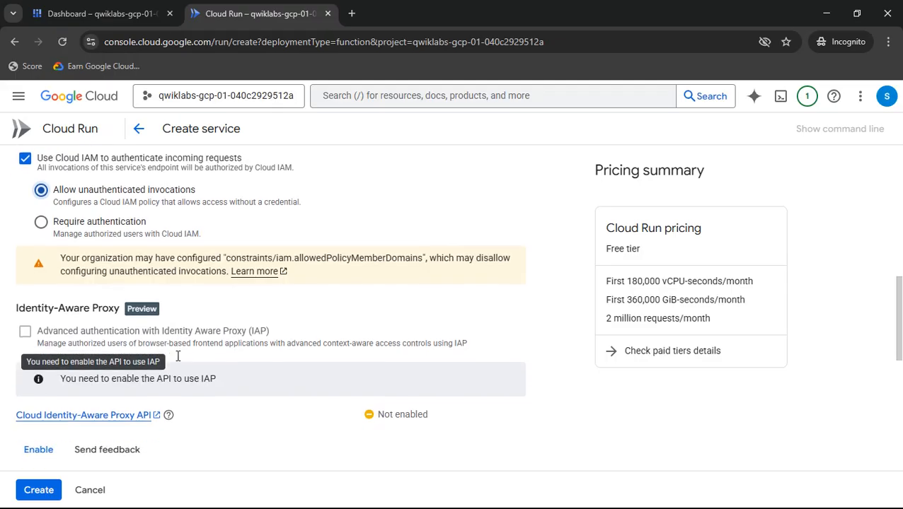
scroll(177, 362, "down", 4)
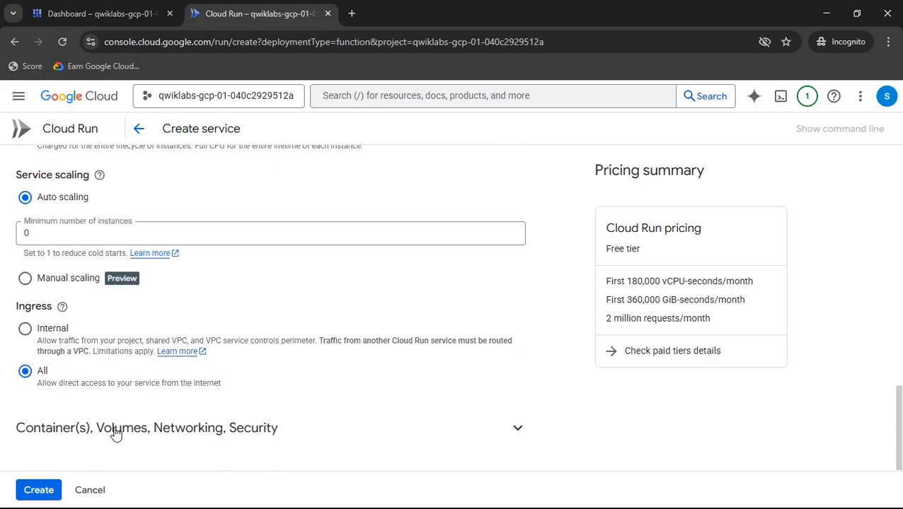
left_click(151, 439)
scroll(254, 394, "down", 3)
scroll(256, 394, "down", 9)
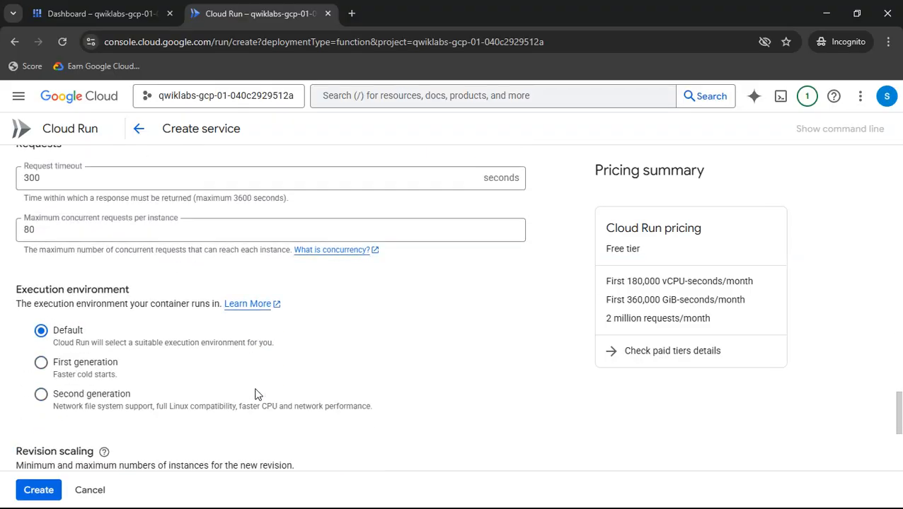
left_click(41, 368)
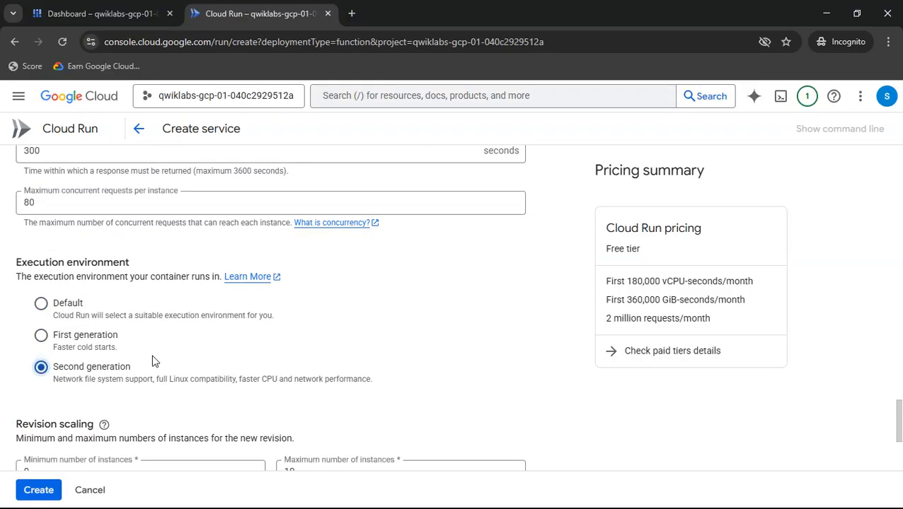
Set the revision's maximum number of instances to 5 and create the service.
scroll(154, 362, "down", 3)
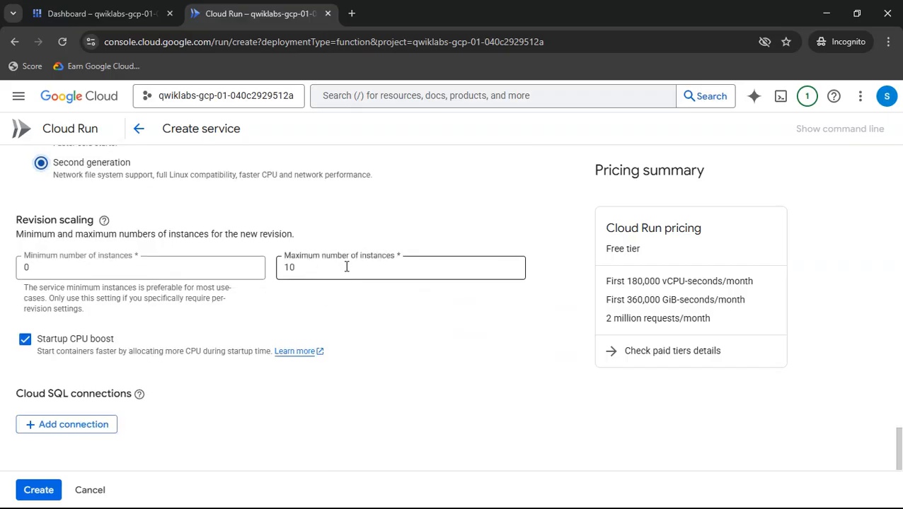
left_click(347, 269)
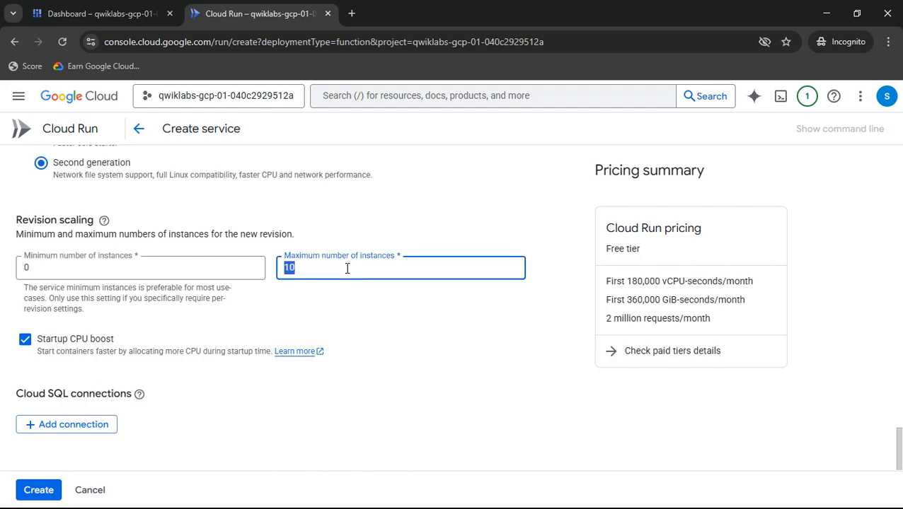
type("5")
left_click(41, 491)
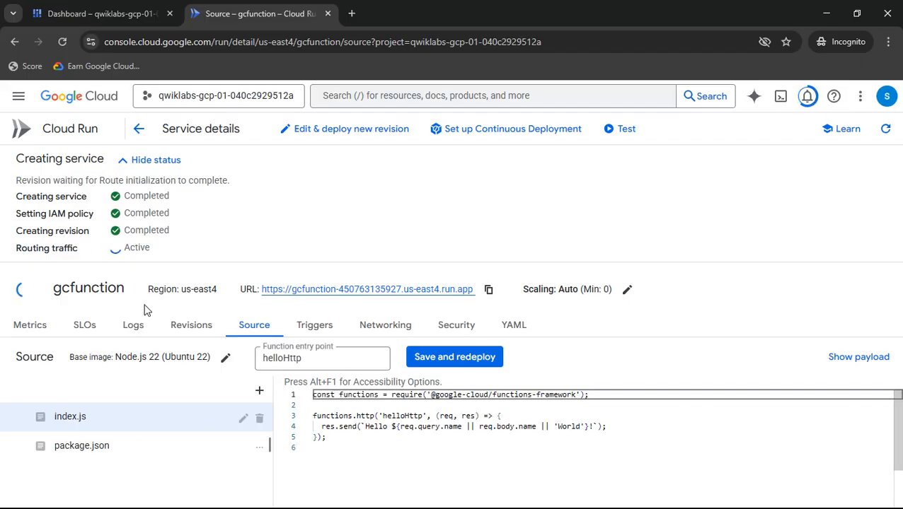
Save and redeploy the function source with the helloHttp entry point, and open the service test once deployment completes.
left_click(423, 361)
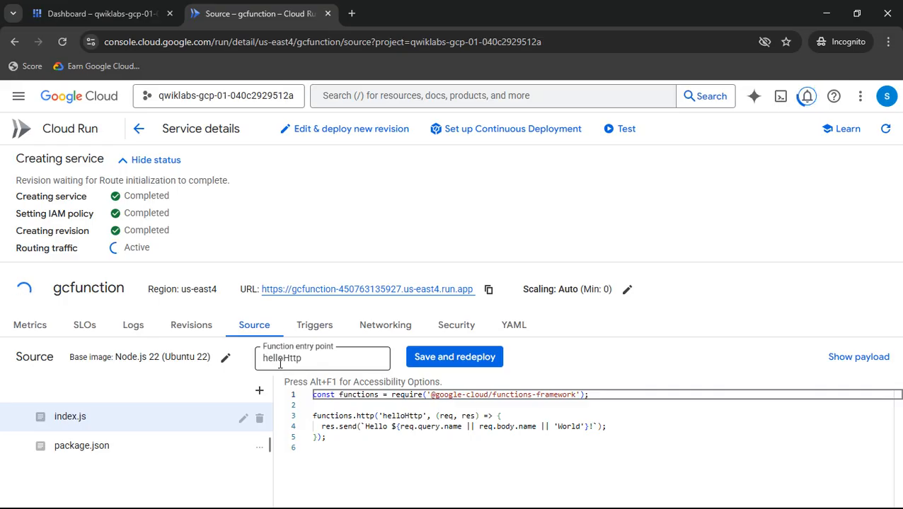
left_click(436, 361)
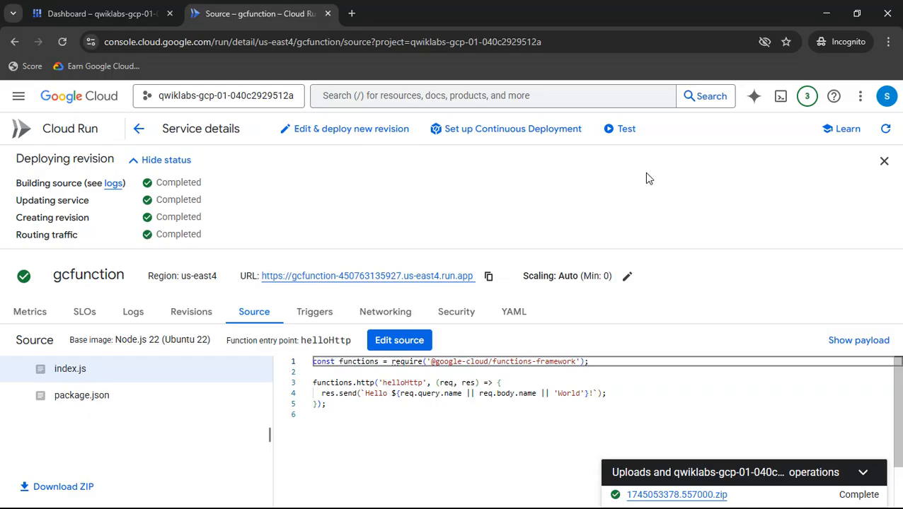
left_click(625, 131)
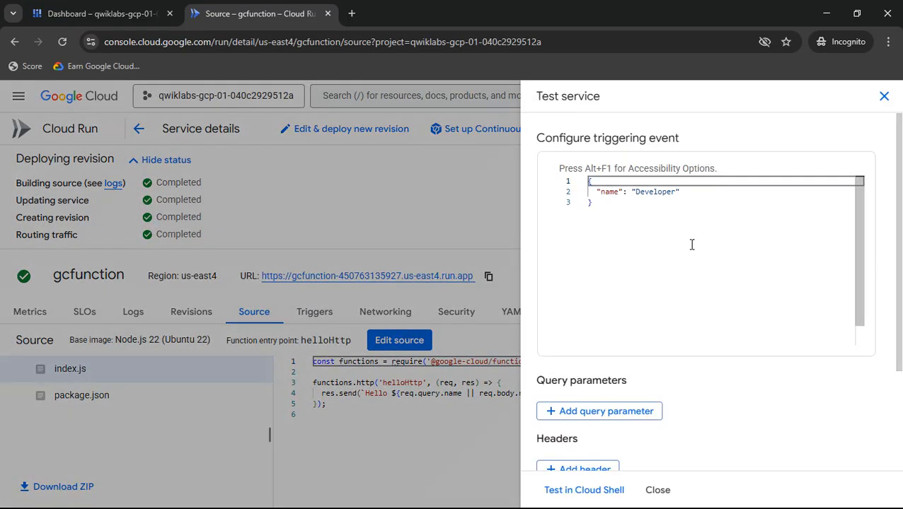
Switch to the lab instructions and copy the "message":"Hello World!" snippet from Task 3, Test the function.
key("alt+Tab")
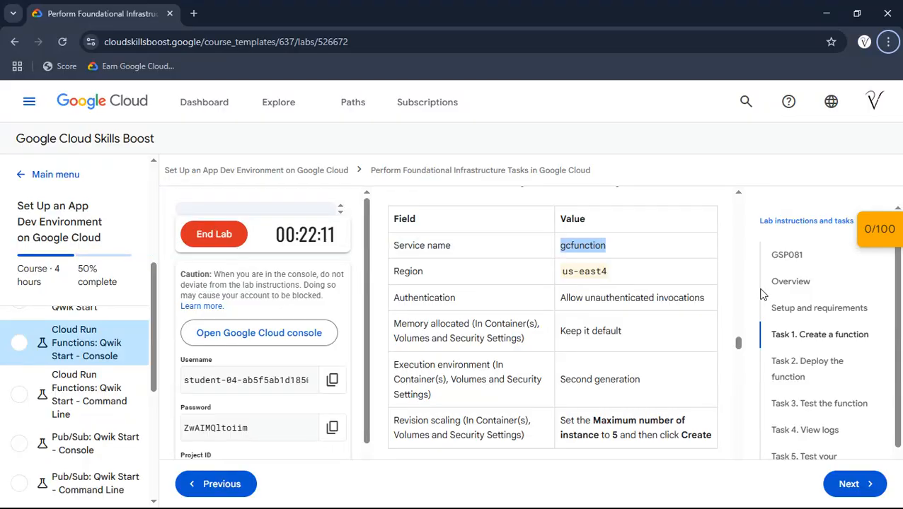
left_click(802, 404)
scroll(593, 326, "down", 3)
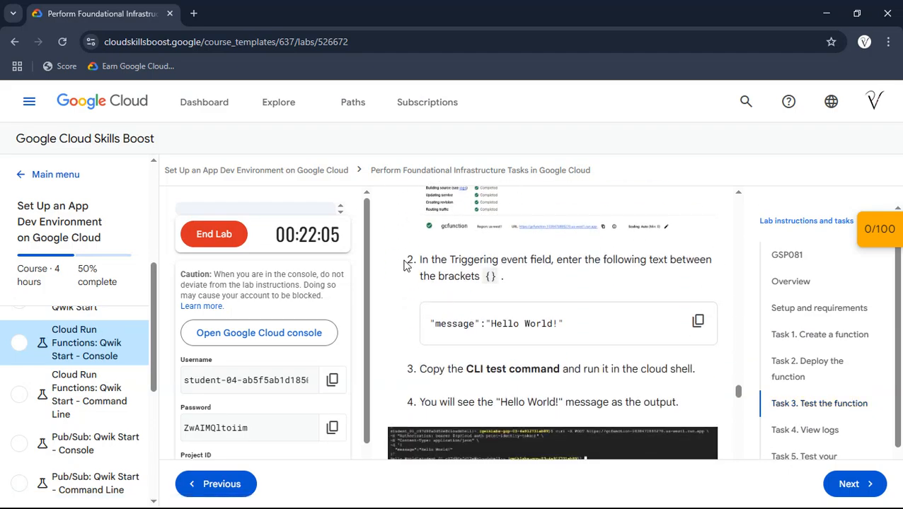
left_click_drag(408, 265, 490, 276)
left_click(490, 276)
left_click(698, 320)
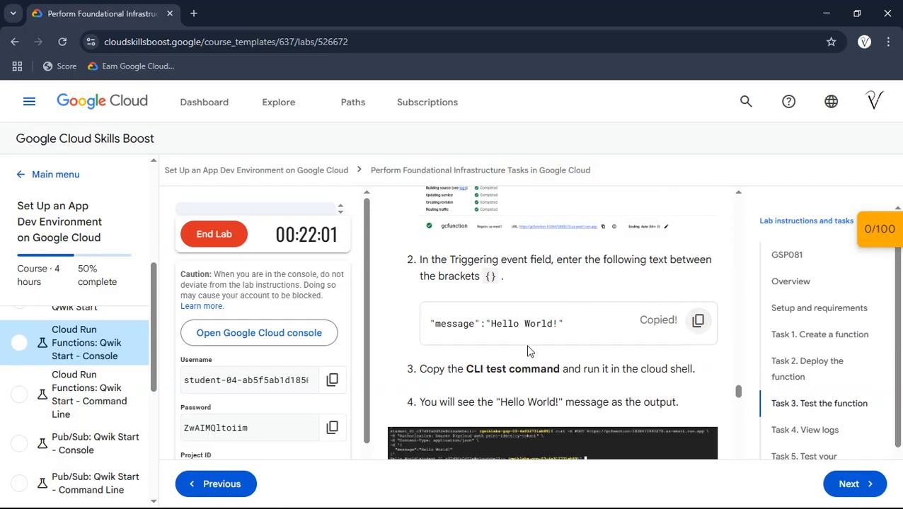
Back in the console, replace the name entry in the triggering event with "message":"Hello World!" between the brackets.
key("alt+Tab")
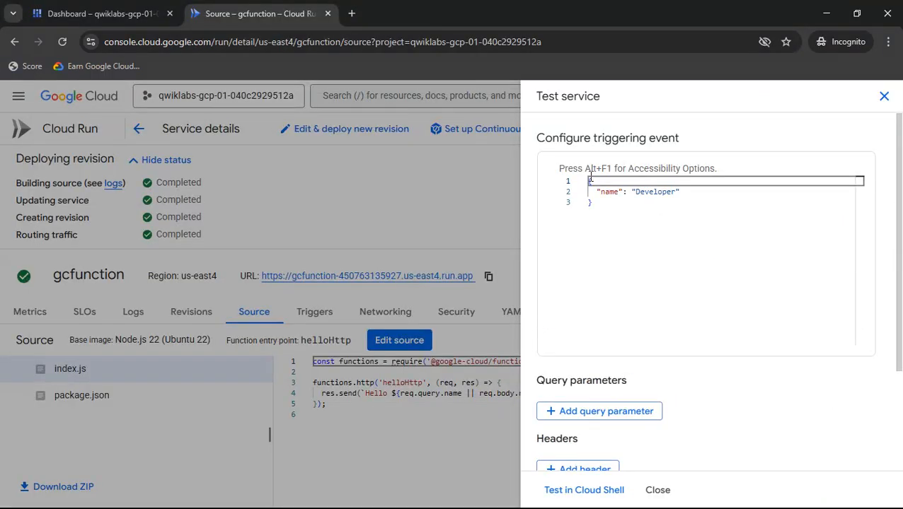
left_click_drag(597, 195, 693, 190)
key("ctrl+v")
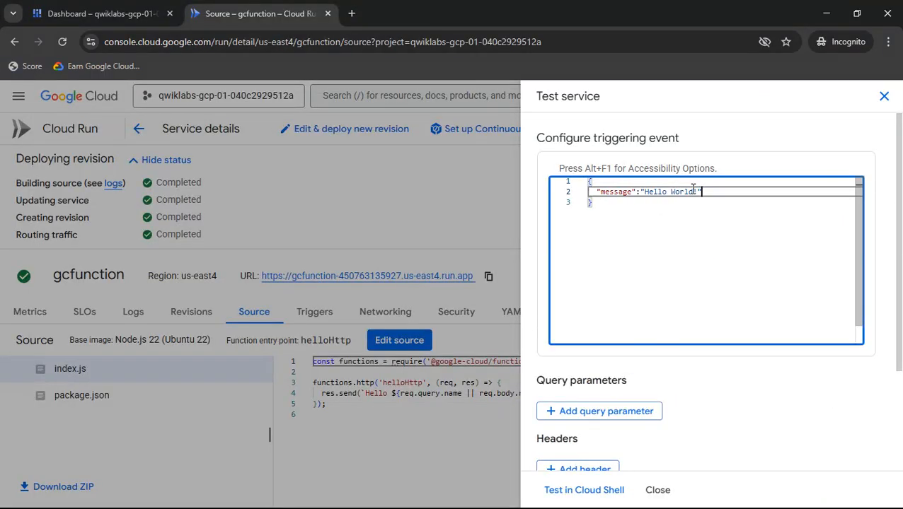
key("Down")
scroll(741, 256, "down", 1)
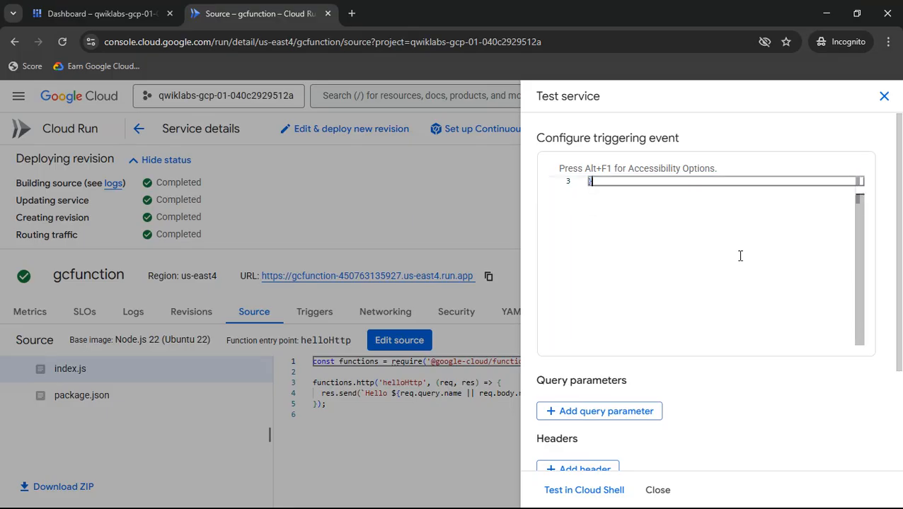
Copy the CLI test command containing the "message":"Hello World!" payload from the service test pane.
scroll(784, 392, "down", 2)
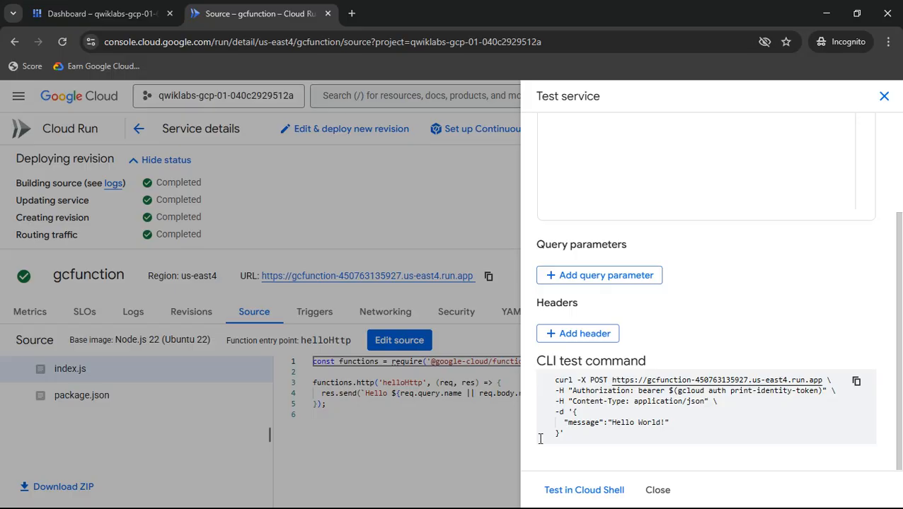
left_click_drag(538, 362, 655, 360)
left_click(685, 361)
left_click(856, 380)
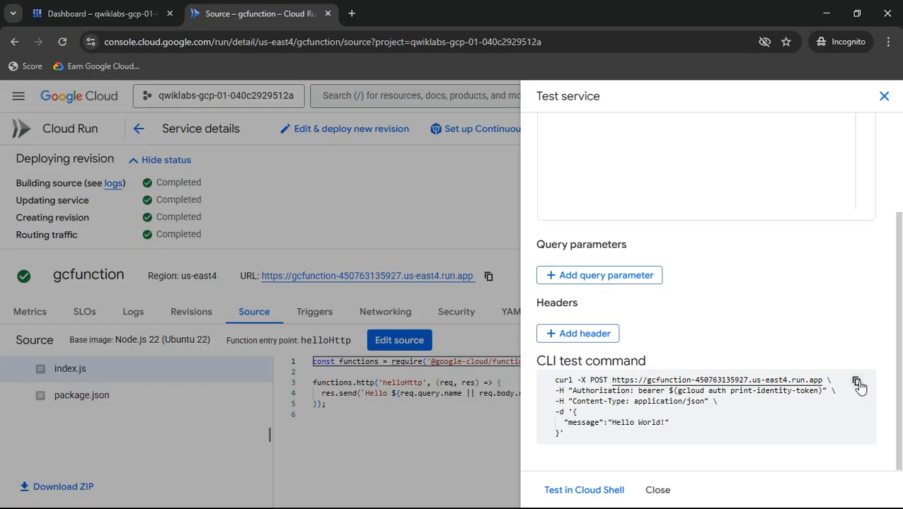
Start the service test in Cloud Shell, collapse the uploads notice, and authorize Cloud Shell to make Google Cloud API calls.
left_click(559, 491)
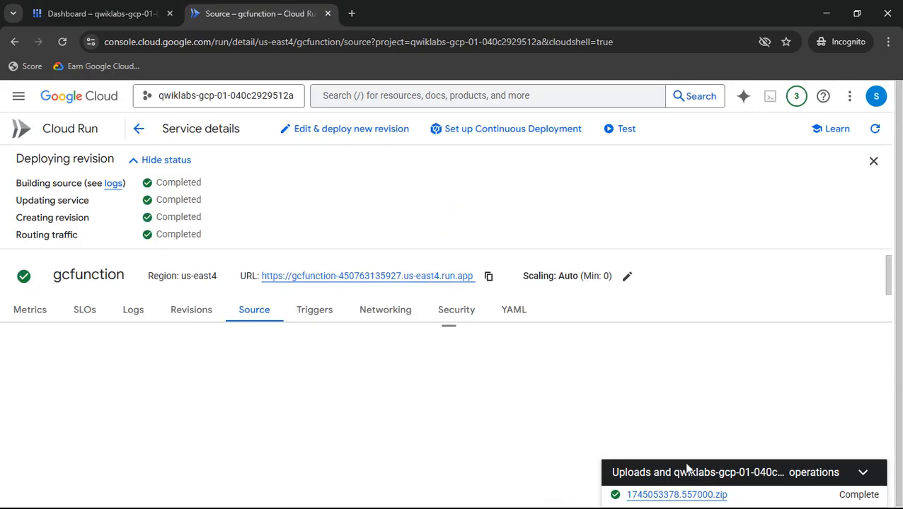
left_click(864, 475)
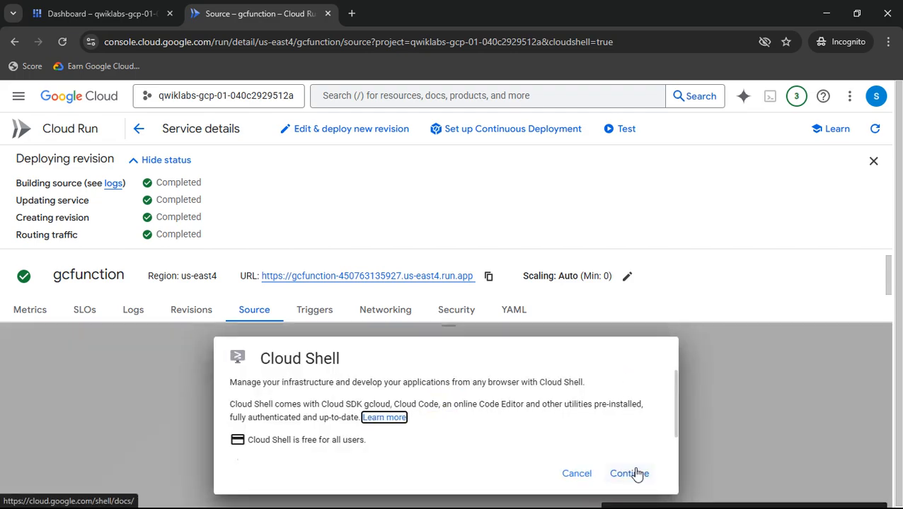
left_click(636, 476)
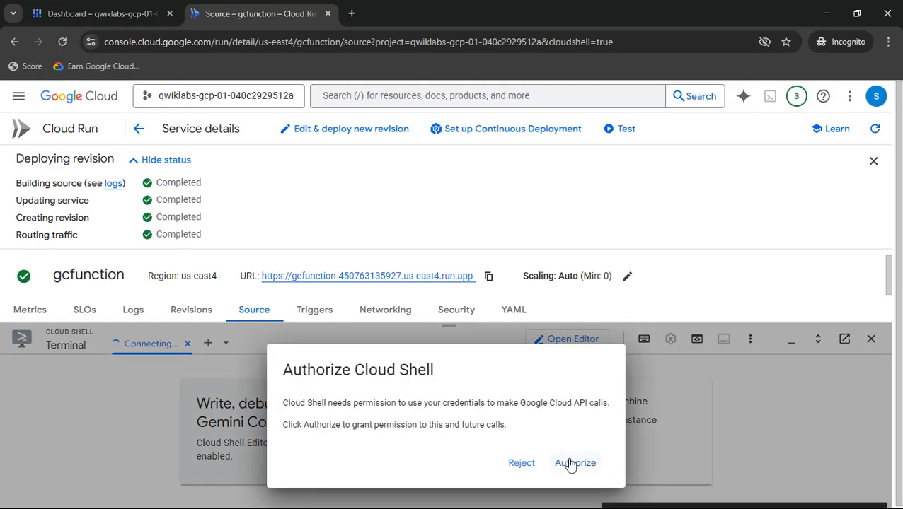
left_click(573, 464)
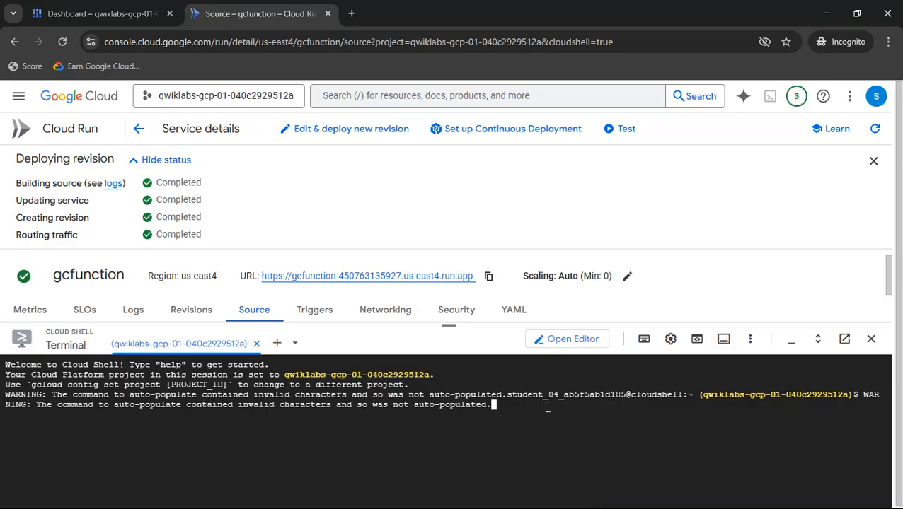
Clear the pre-filled text from the Cloud Shell prompt and run the copied curl POST command against the gcfunction URL.
key("Return")
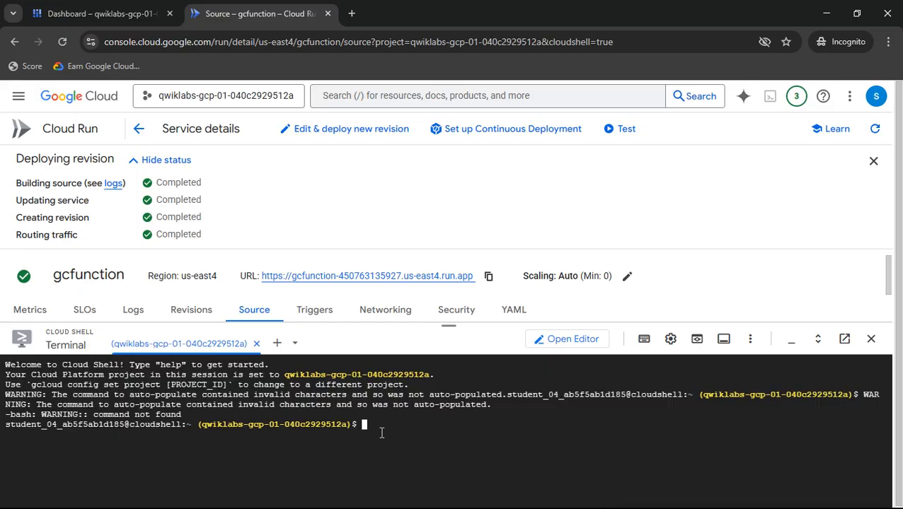
key("ctrl+v")
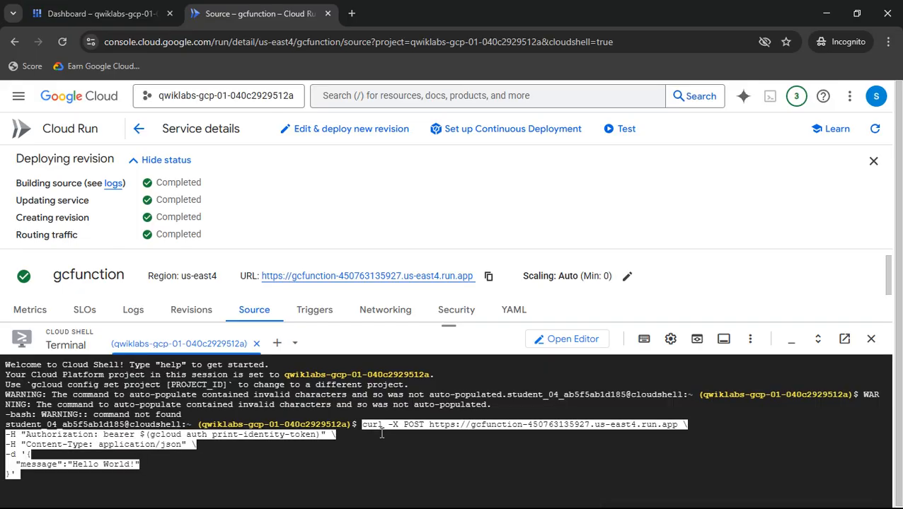
key("Return")
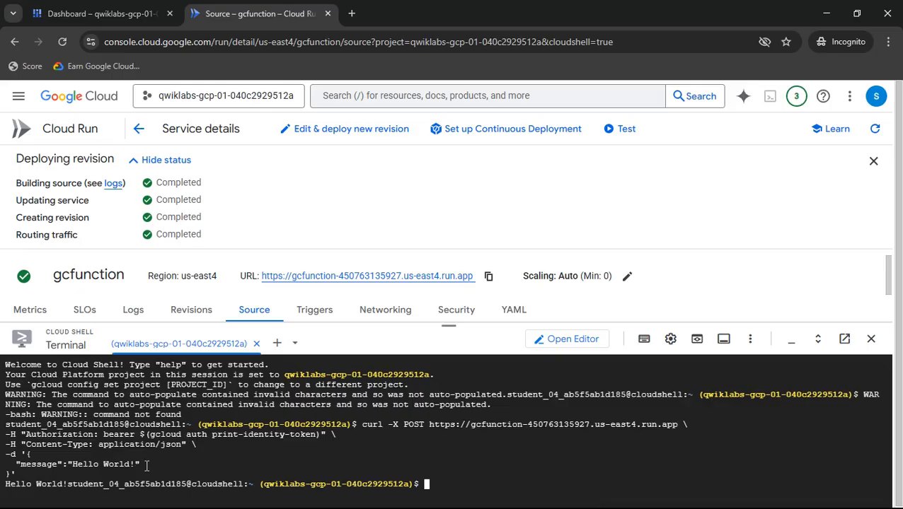
Open the gcfunction service logs, minimize the Cloud Shell terminal, and review the log entries.
left_click(132, 311)
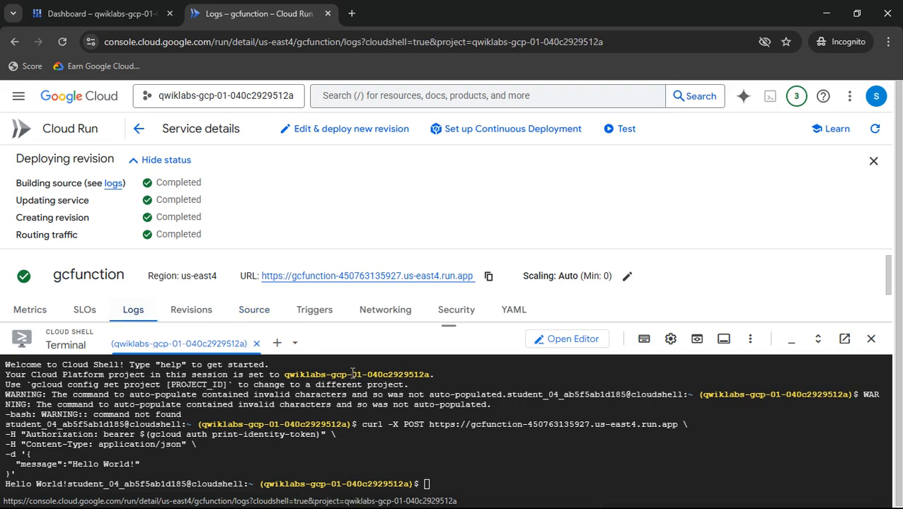
left_click(791, 340)
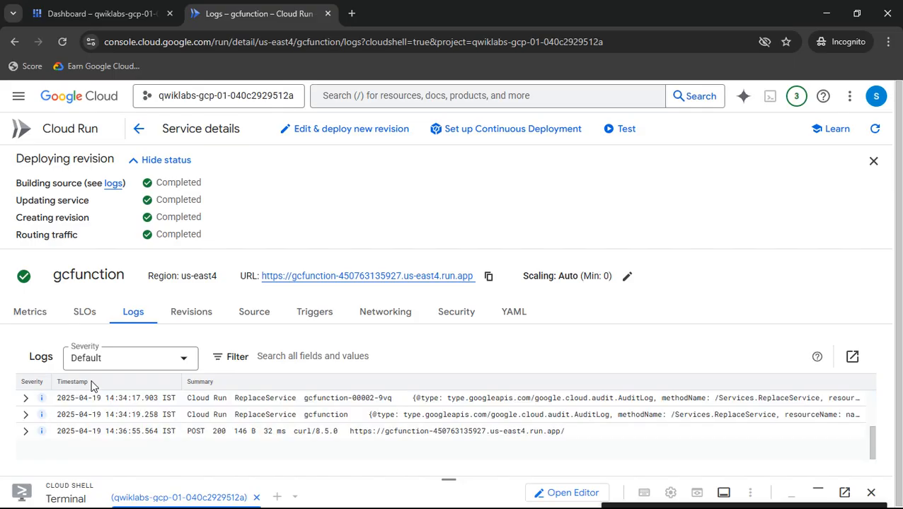
scroll(151, 428, "up", 3)
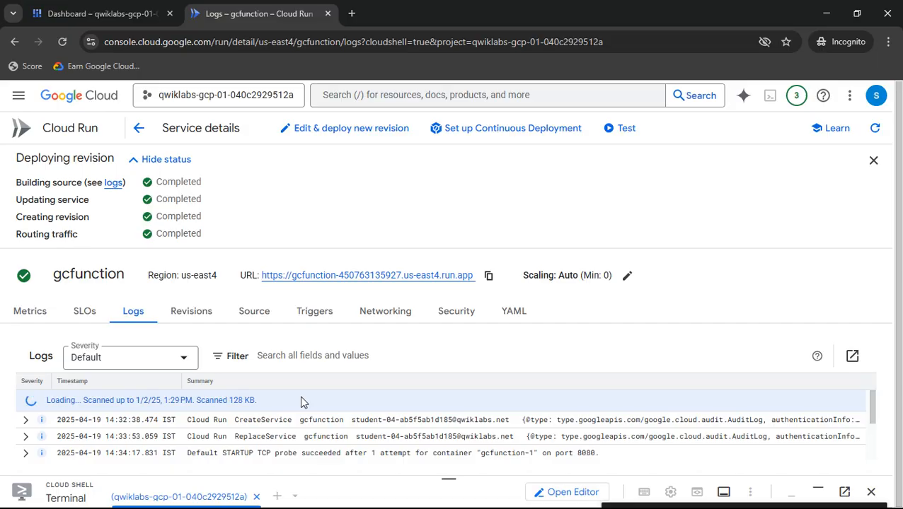
Switch to the lab instructions and check progress for the Deploy the function task.
key("alt+Tab")
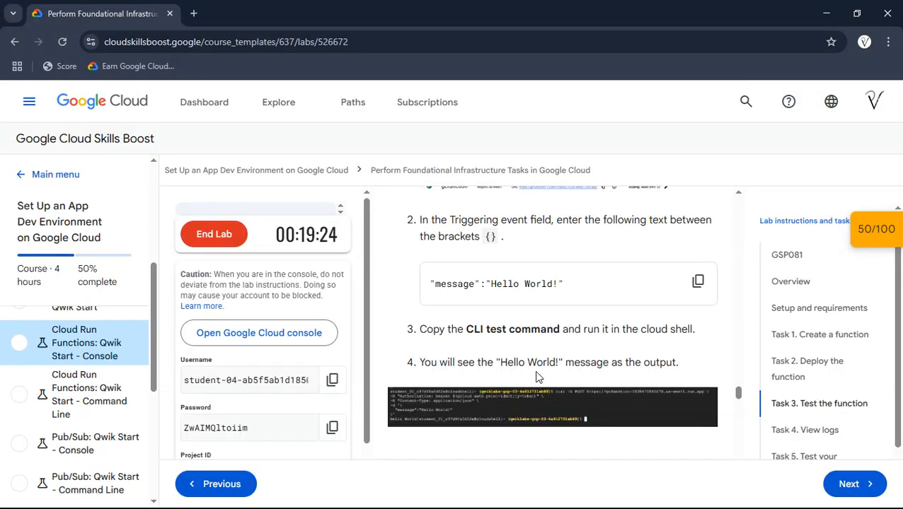
scroll(651, 325, "down", 3)
right_click(651, 330)
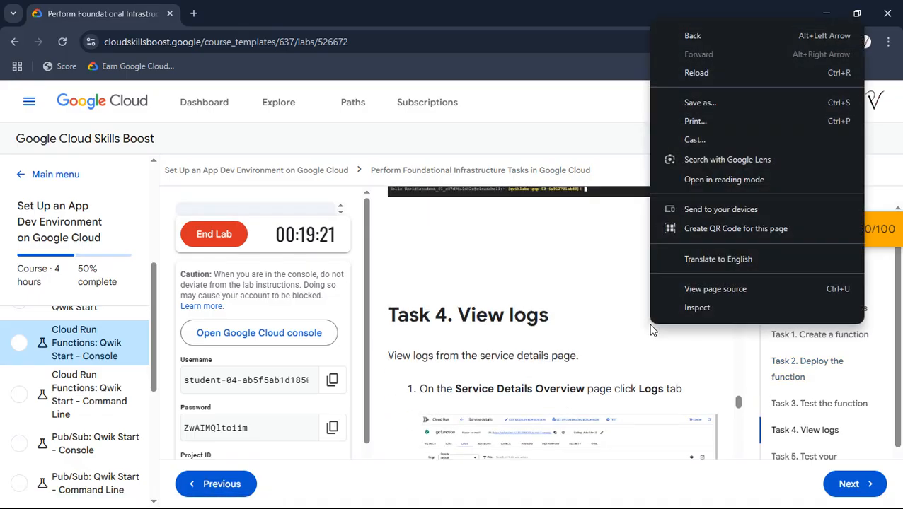
left_click(564, 331)
scroll(565, 331, "up", 5)
scroll(565, 329, "down", 4)
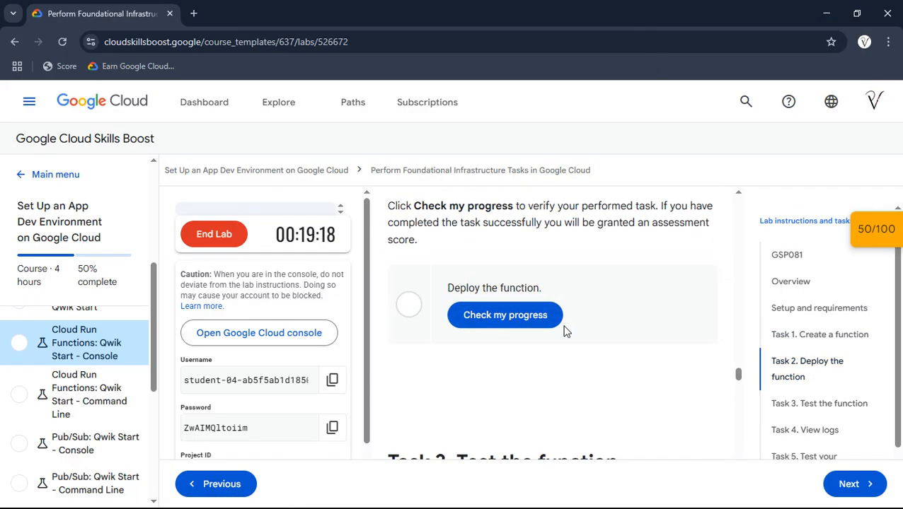
left_click(531, 311)
scroll(605, 326, "up", 1)
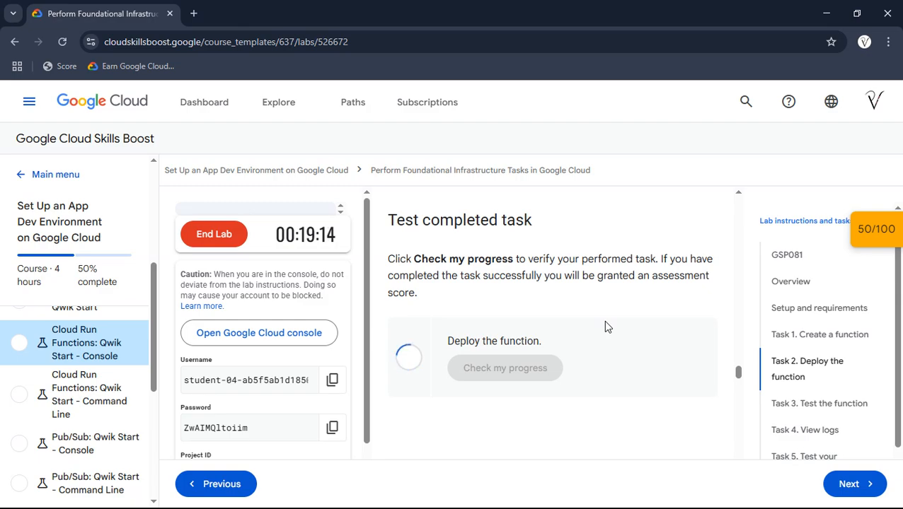
Check progress for the Test the function task in the Task 4, View logs section.
scroll(500, 328, "down", 10)
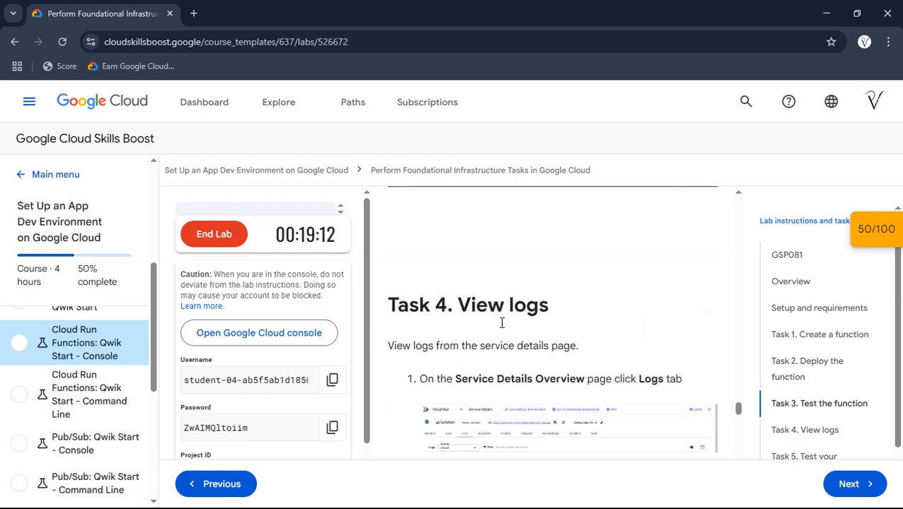
left_click(540, 296)
scroll(544, 298, "down", 1)
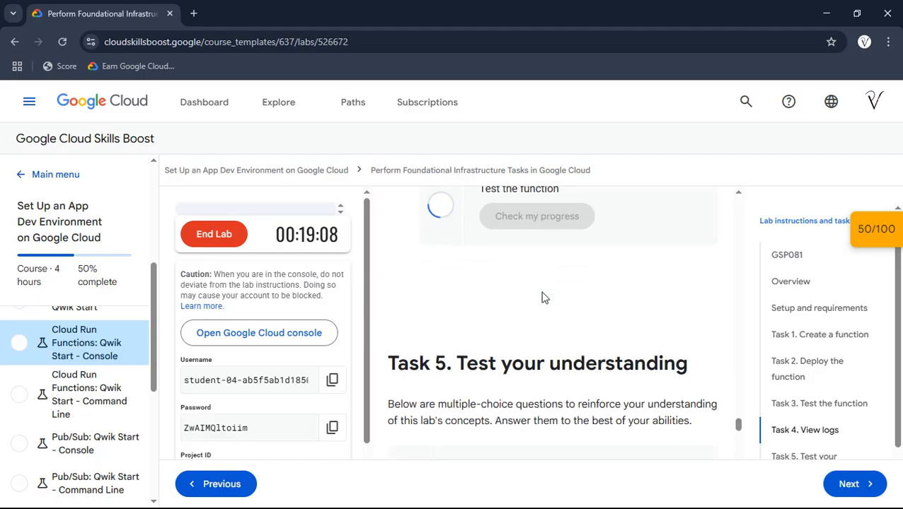
scroll(542, 298, "up", 1)
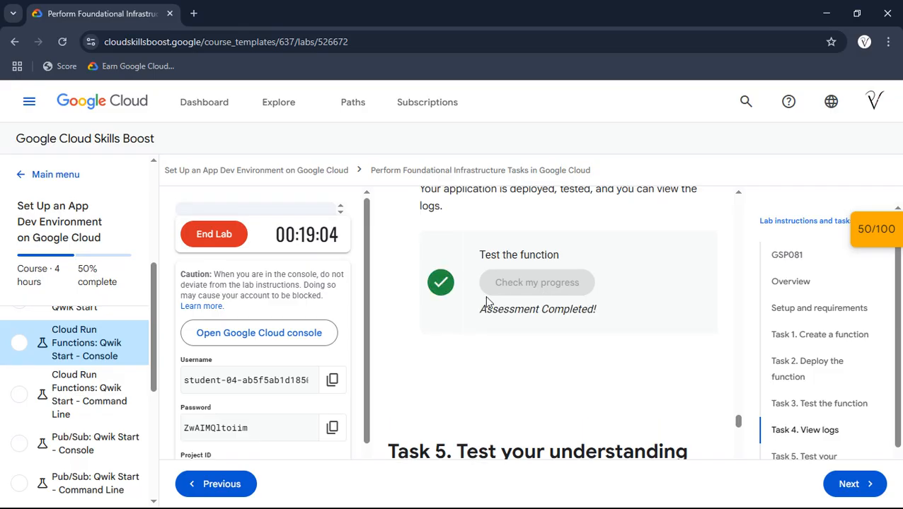
Expand the score's checkpoint list, recheck the Test the function checkpoint there, and collapse the list again.
scroll(488, 293, "up", 3)
left_click(867, 228)
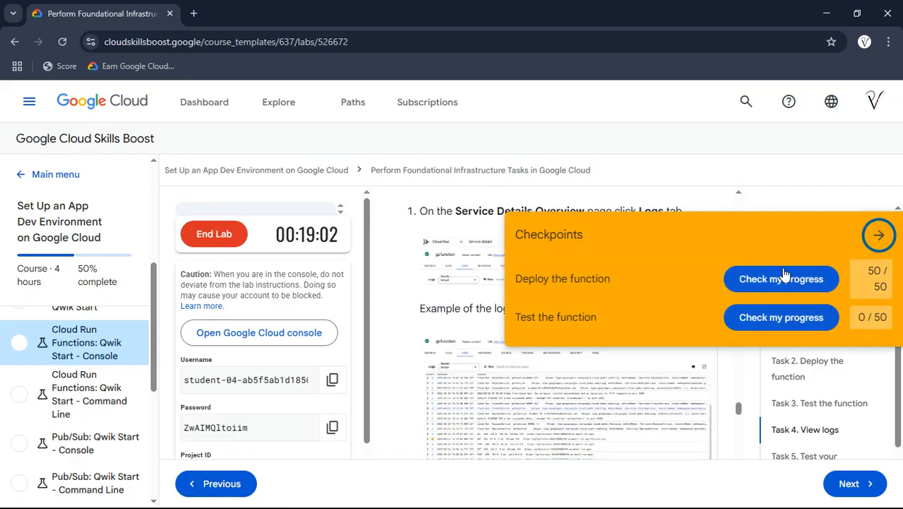
left_click(798, 320)
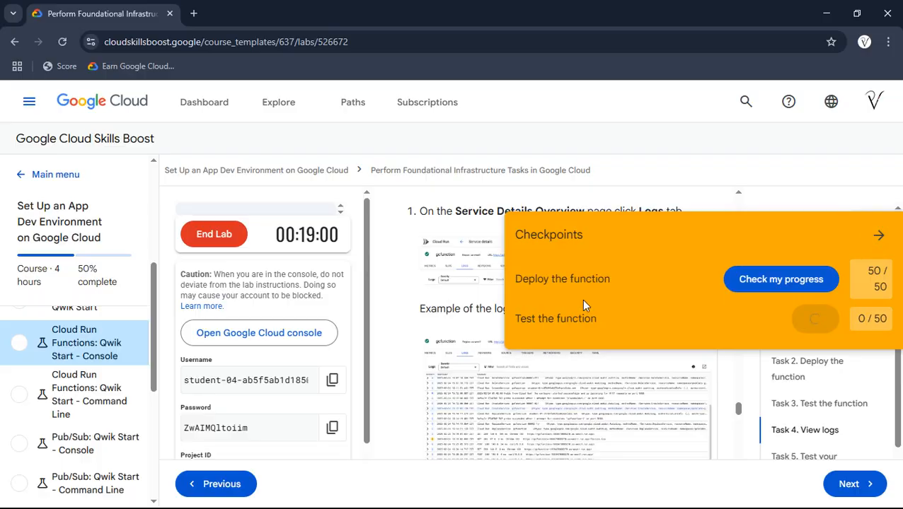
scroll(581, 299, "up", 5)
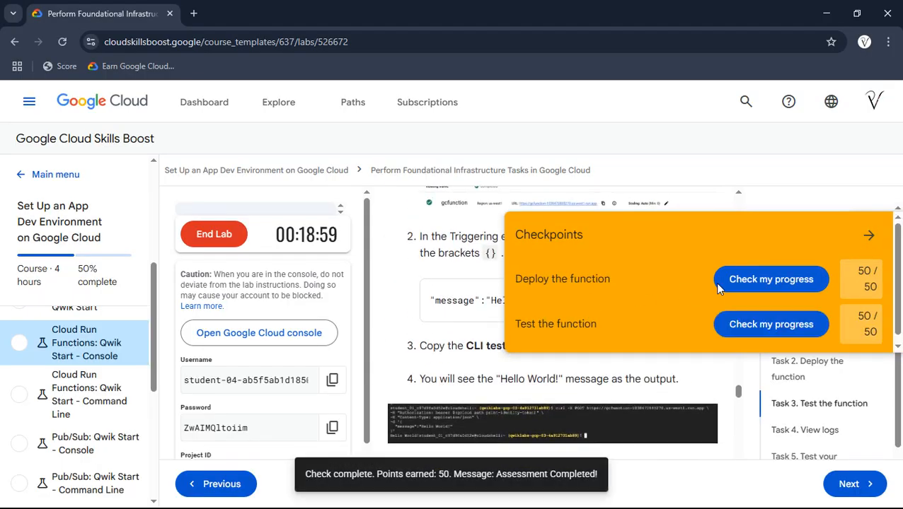
left_click(869, 235)
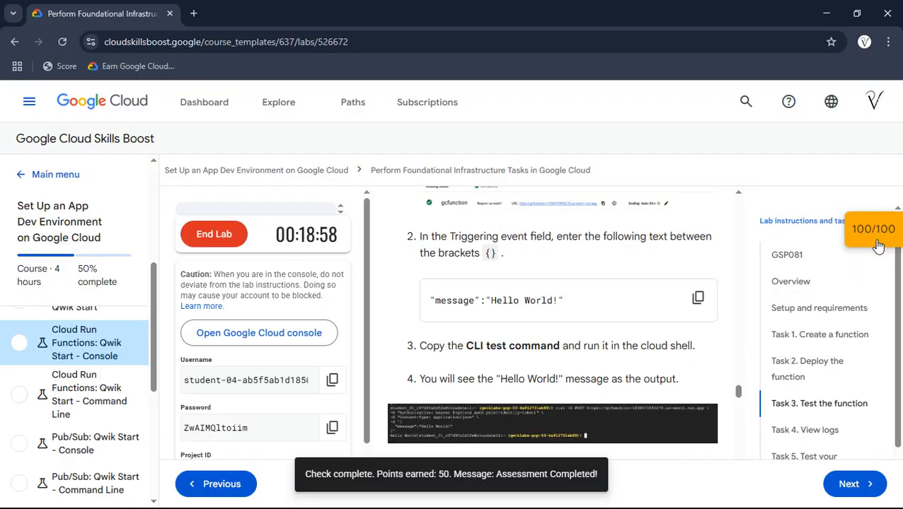
End the lab, confirm ending it, and dismiss the satisfaction survey without submitting a rating.
left_click(221, 239)
left_click(579, 339)
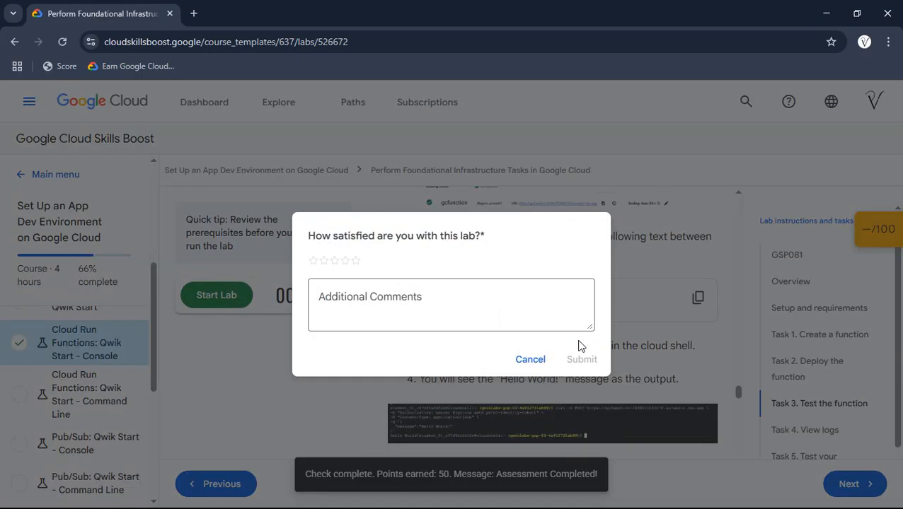
left_click(520, 362)
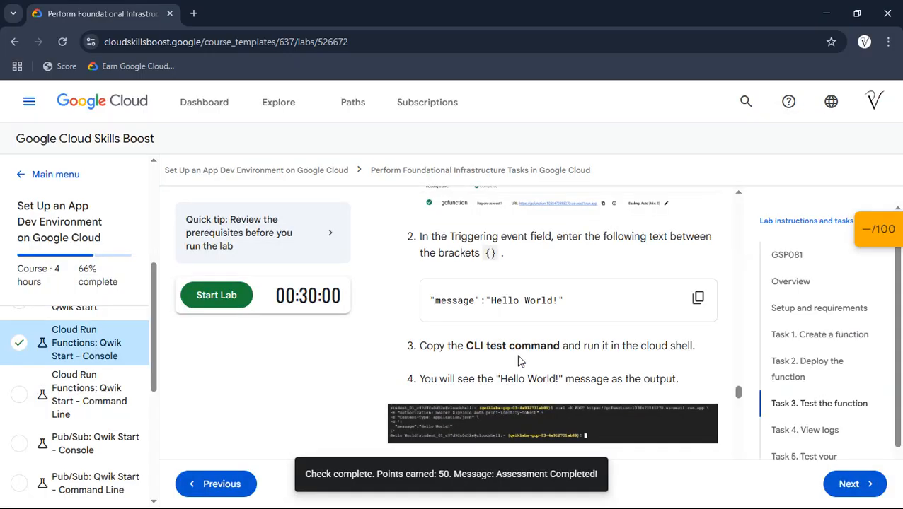